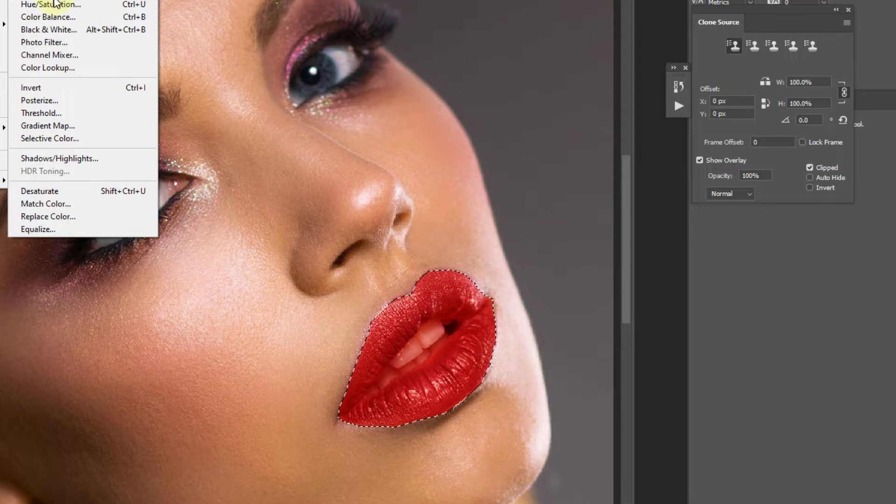
- Open the Image menu to reach the colour adjustments for the selected lips
click(54, 17)
- Move the Color Balance dialog aside and start shifting the lips' midtones toward red
drag(677, 24, 823, 1)
drag(763, 53, 820, 69)
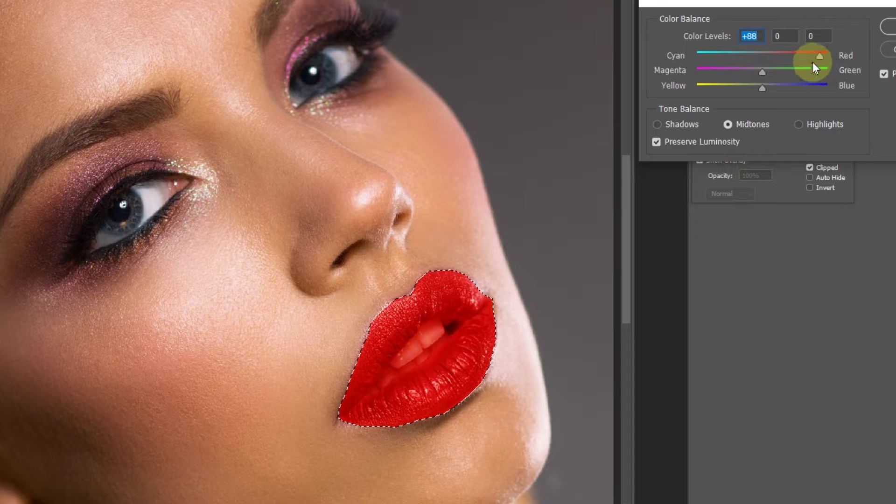
mouse_move(758, 71)
mouse_down()
mouse_move(822, 70)
mouse_move(725, 79)
mouse_move(846, 83)
mouse_up()
mouse_move(759, 71)
mouse_down()
mouse_move(830, 73)
mouse_move(707, 89)
mouse_up()
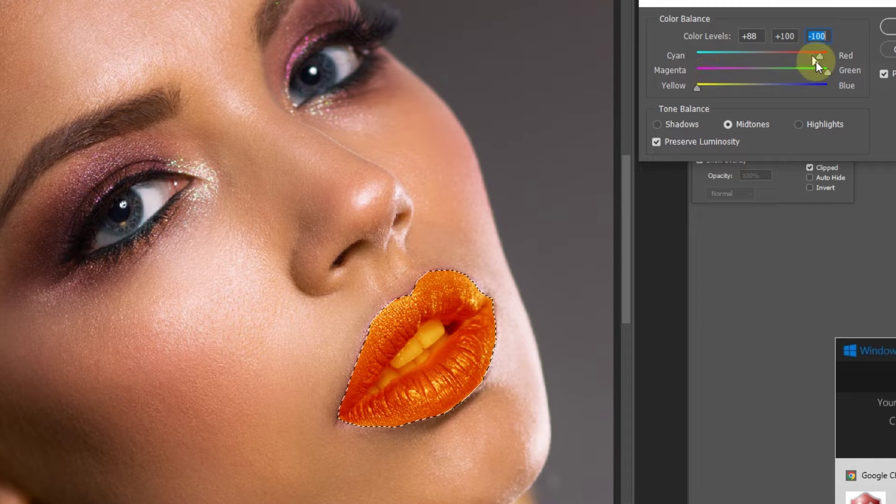
mouse_move(824, 67)
mouse_down()
mouse_move(784, 72)
mouse_move(824, 52)
mouse_up()
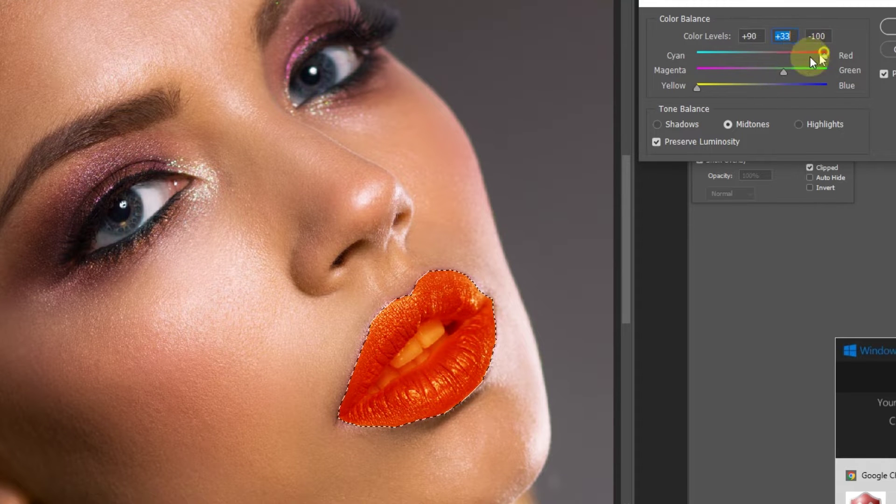
drag(749, 57, 790, 64)
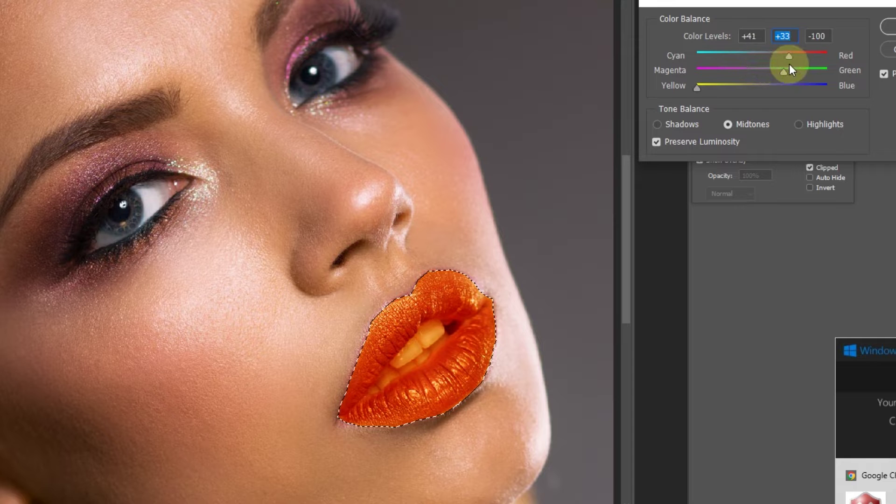
drag(697, 90, 799, 92)
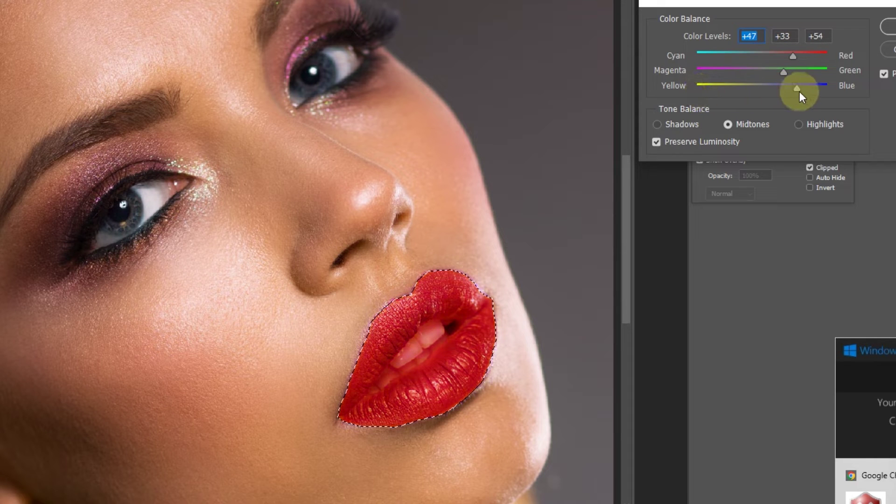
- Settle the midtone sliders at +52, +52, +67 and apply the red lip colour
mouse_move(717, 84)
mouse_down()
mouse_move(681, 90)
mouse_move(816, 80)
mouse_move(714, 91)
mouse_move(839, 88)
mouse_move(697, 97)
mouse_up()
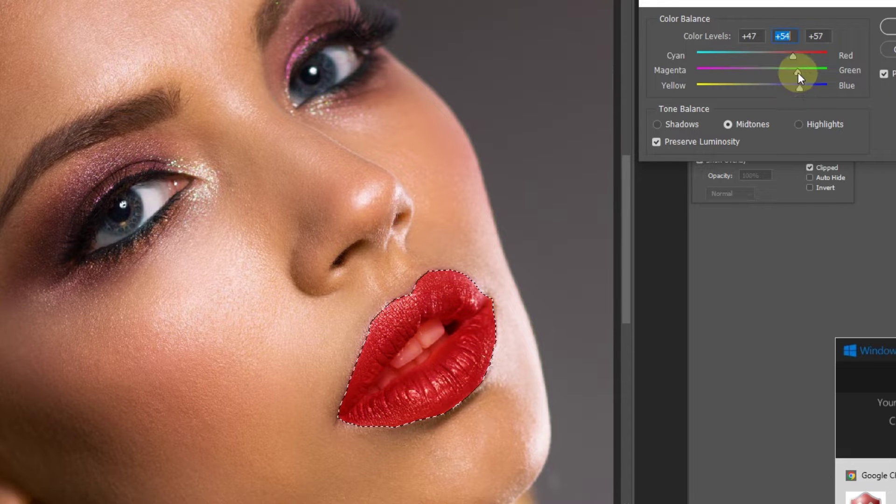
mouse_move(797, 61)
mouse_down()
mouse_move(851, 43)
mouse_move(677, 56)
mouse_move(806, 57)
mouse_move(703, 77)
mouse_move(776, 68)
mouse_move(754, 81)
mouse_move(822, 87)
mouse_move(797, 93)
mouse_move(835, 88)
mouse_up()
mouse_move(750, 72)
mouse_down()
mouse_move(830, 78)
mouse_move(669, 75)
mouse_move(799, 75)
mouse_move(707, 75)
mouse_up()
mouse_move(827, 88)
mouse_down()
mouse_move(704, 96)
mouse_move(844, 94)
mouse_up()
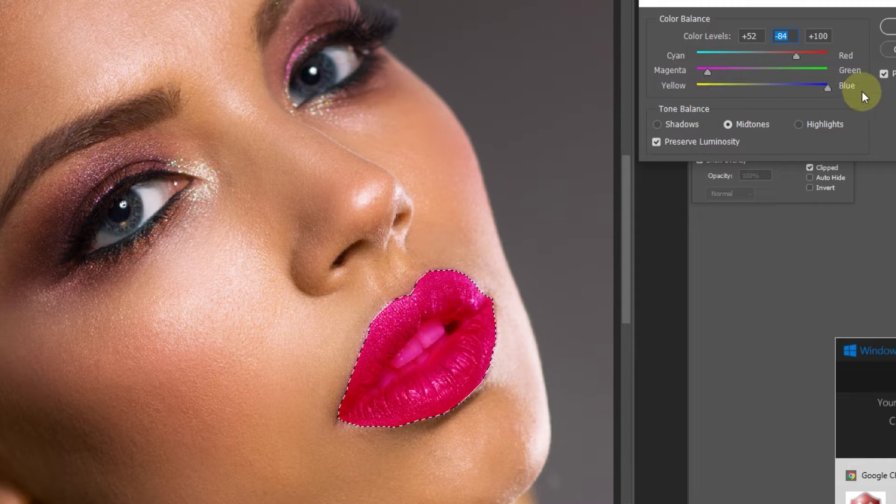
mouse_move(706, 72)
mouse_down()
mouse_move(796, 74)
mouse_move(816, 96)
mouse_up()
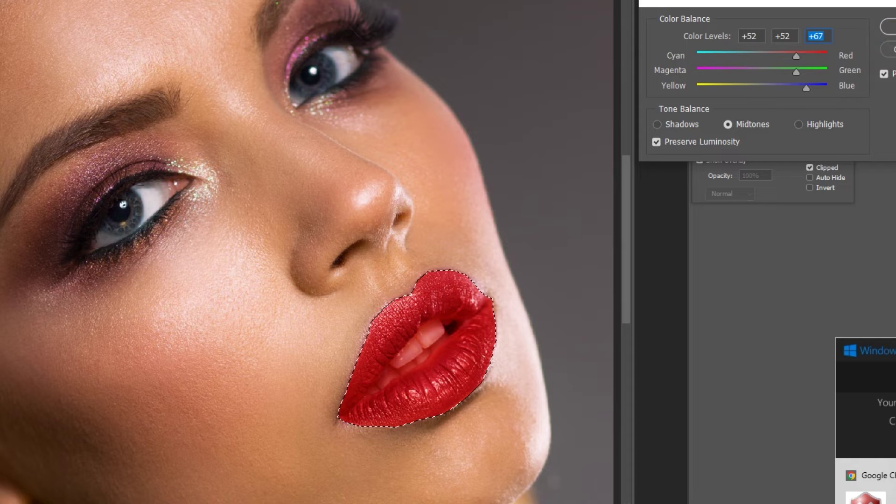
click(888, 27)
scroll(249, 352, down, 1)
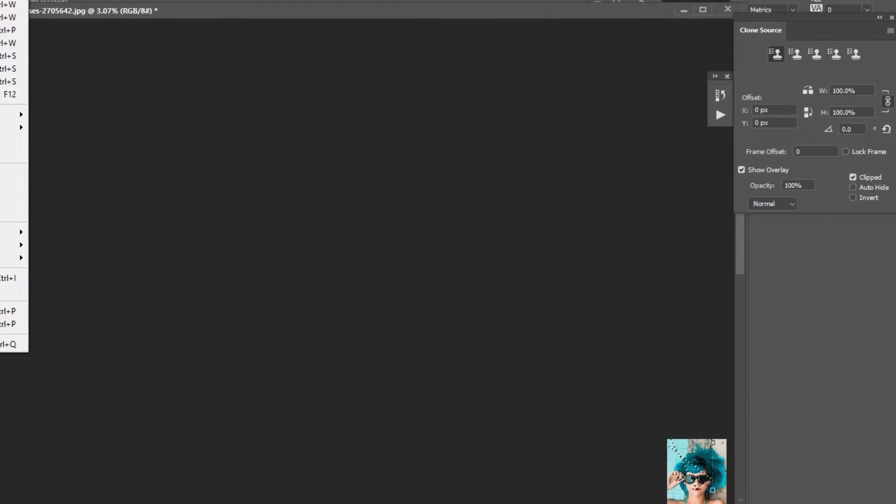
- Create a blank white document from the Photo preset Landscape, 7 x 5 in at 300 ppi
click(76, 124)
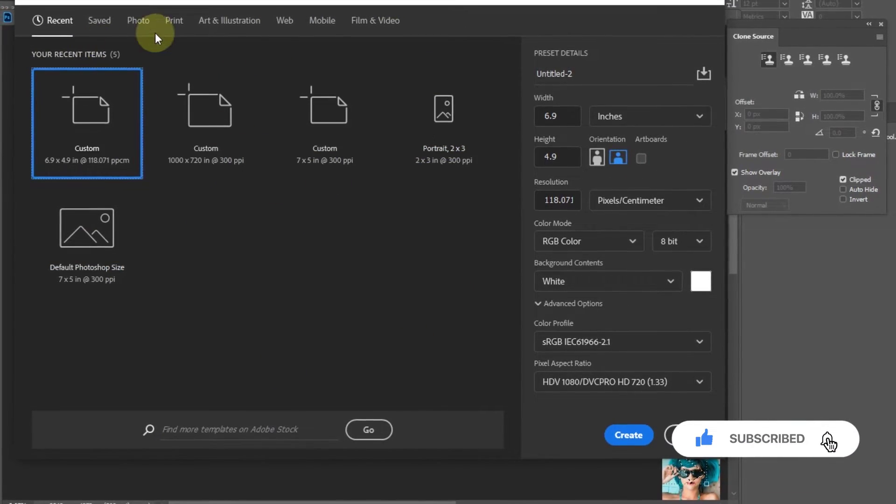
click(141, 21)
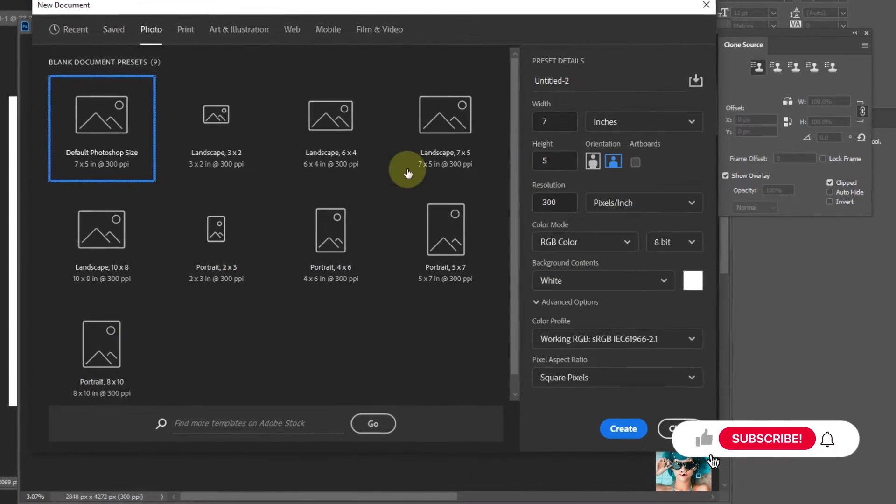
click(444, 168)
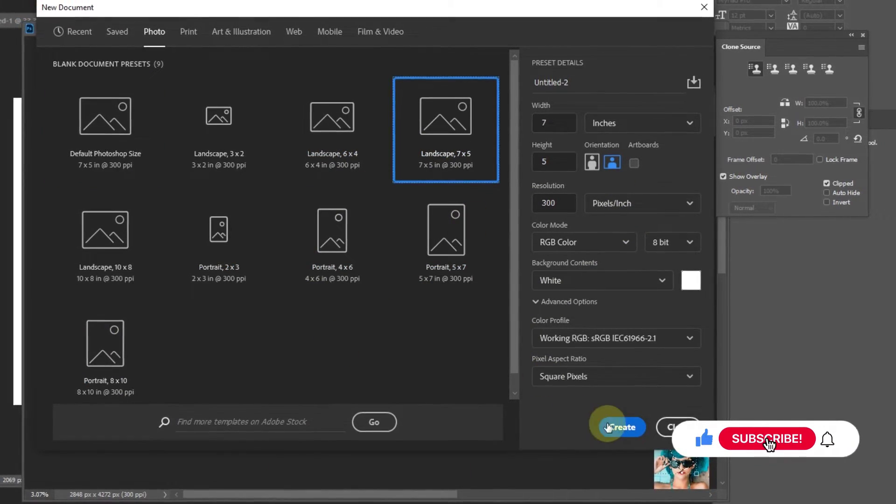
click(608, 427)
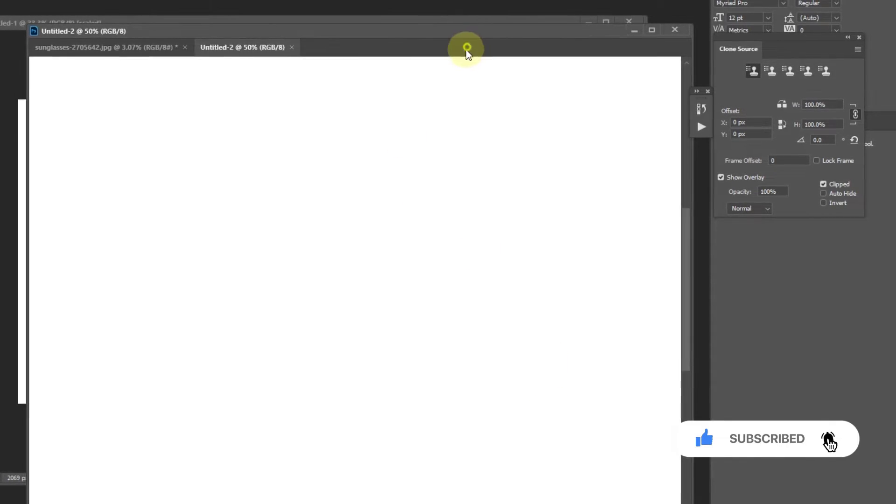
- Close the leftover Untitled-1 document and move Untitled-2 to the top-left
drag(467, 51, 659, 139)
click(631, 21)
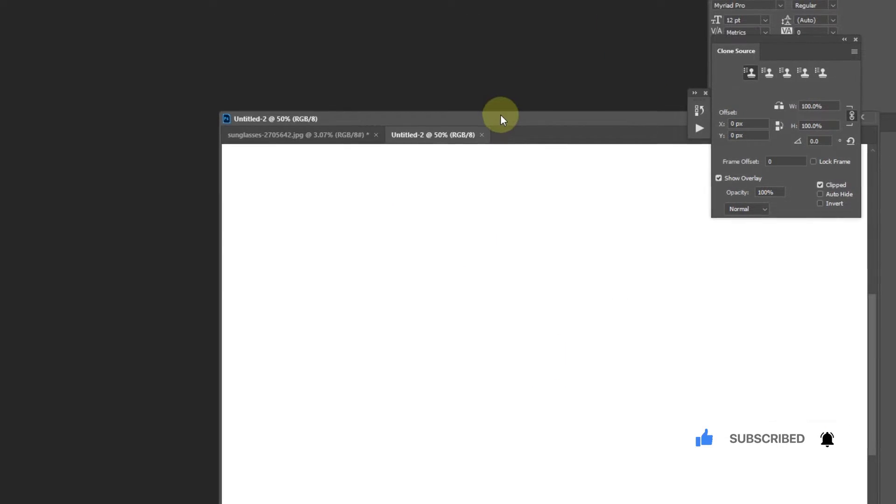
drag(490, 112, 304, 6)
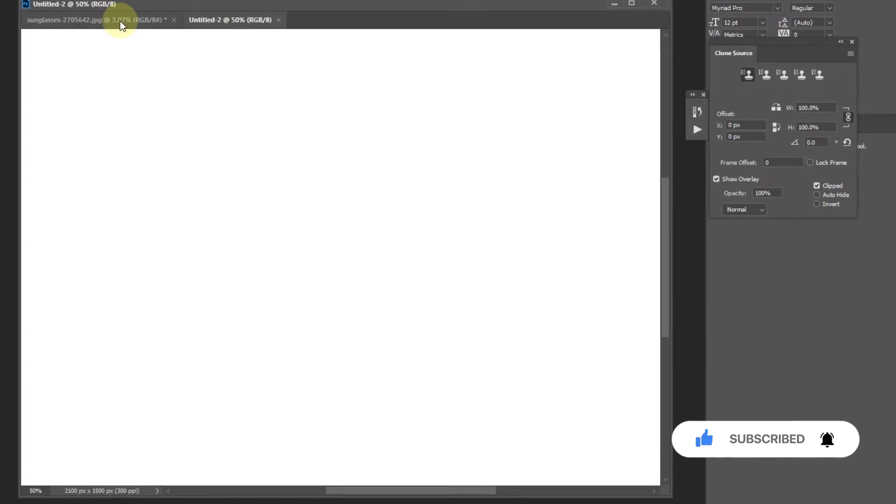
- Float the sunglasses-2705642.jpg image into its own window and close it without saving
drag(120, 21, 180, 91)
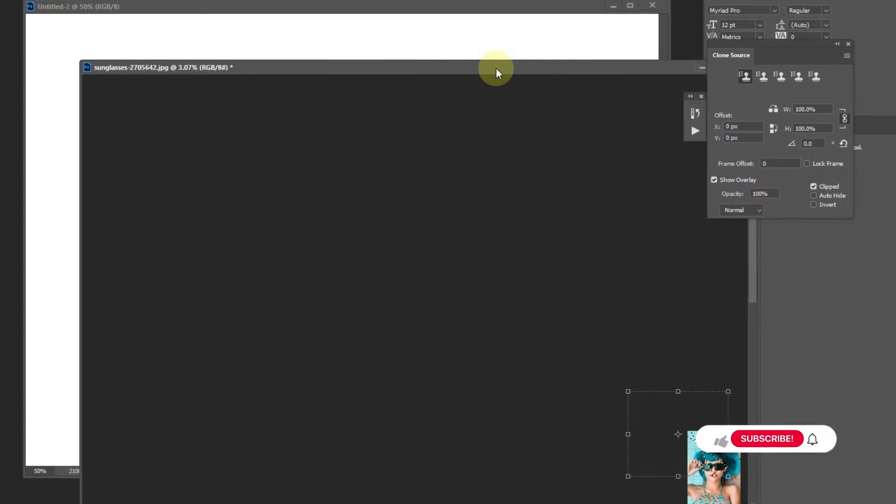
drag(496, 68, 413, 71)
click(653, 68)
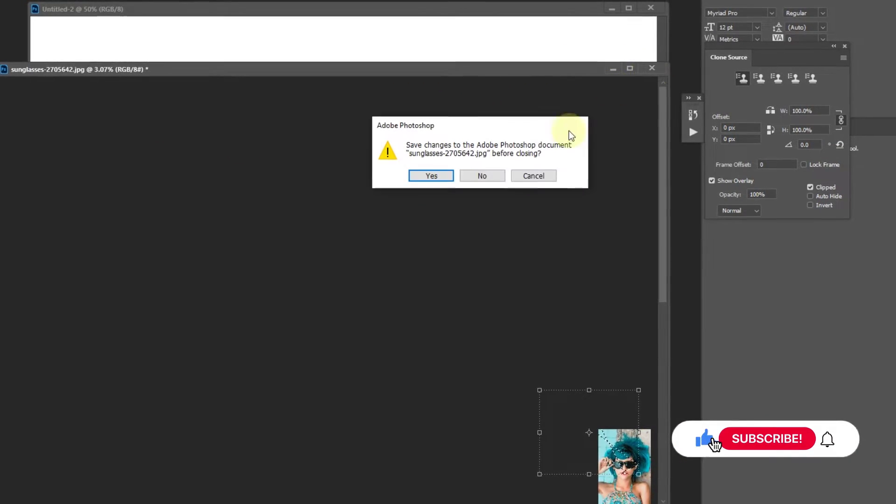
click(466, 178)
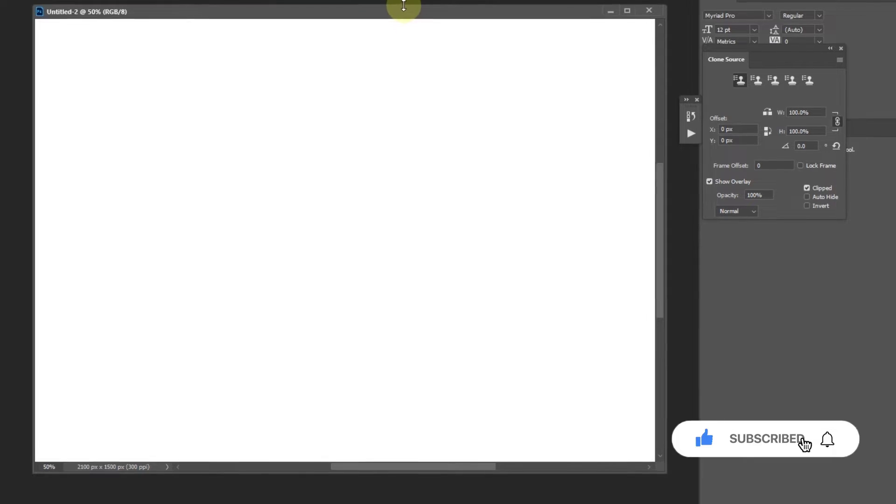
- Reposition the Untitled-2 window lower on the screen
mouse_move(389, 14)
mouse_down()
mouse_move(367, 75)
mouse_move(352, 72)
mouse_up()
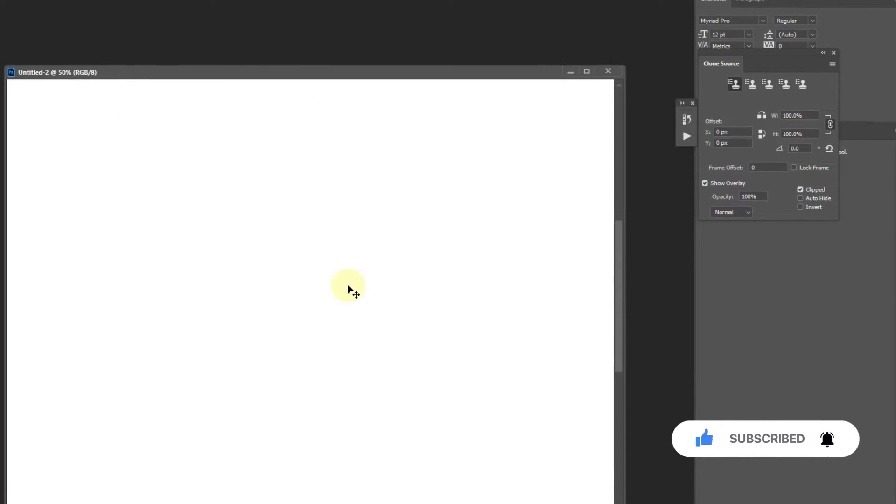
mouse_move(355, 77)
mouse_down()
mouse_move(448, 70)
mouse_move(370, 89)
mouse_up()
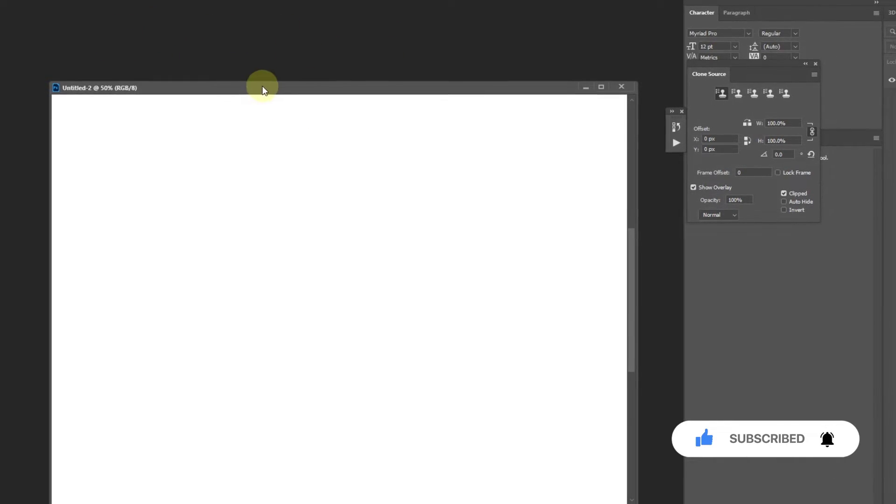
drag(263, 88, 251, 119)
- Open the woman-3096664.jpg portrait from Local Disk (D:)
double_click(213, 52)
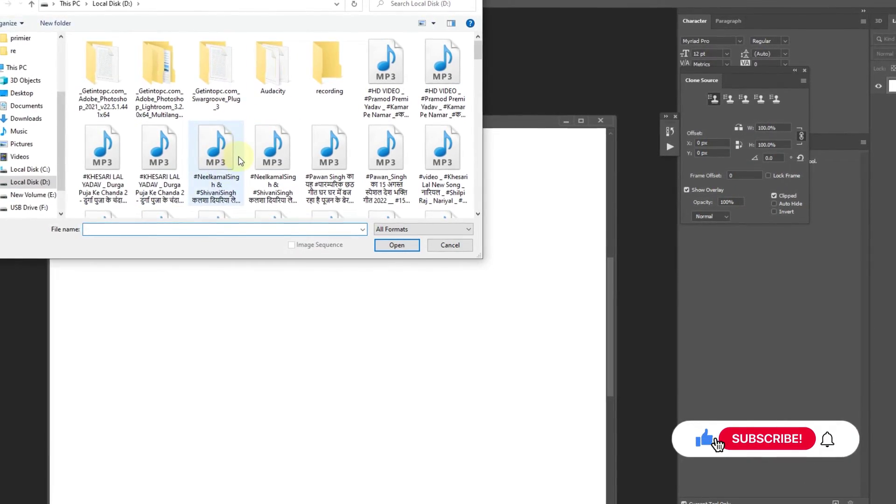
scroll(239, 161, down, 5)
scroll(240, 161, down, 3)
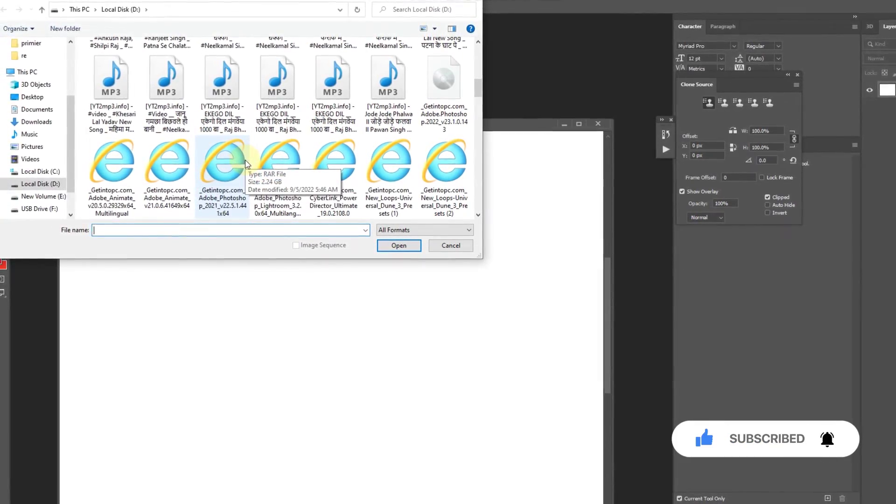
scroll(318, 187, down, 3)
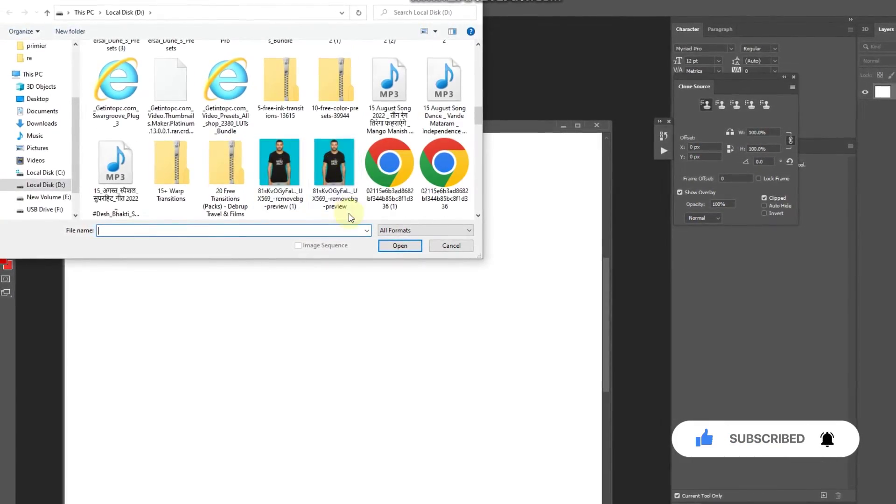
scroll(351, 215, down, 5)
scroll(359, 210, down, 2)
scroll(362, 208, down, 2)
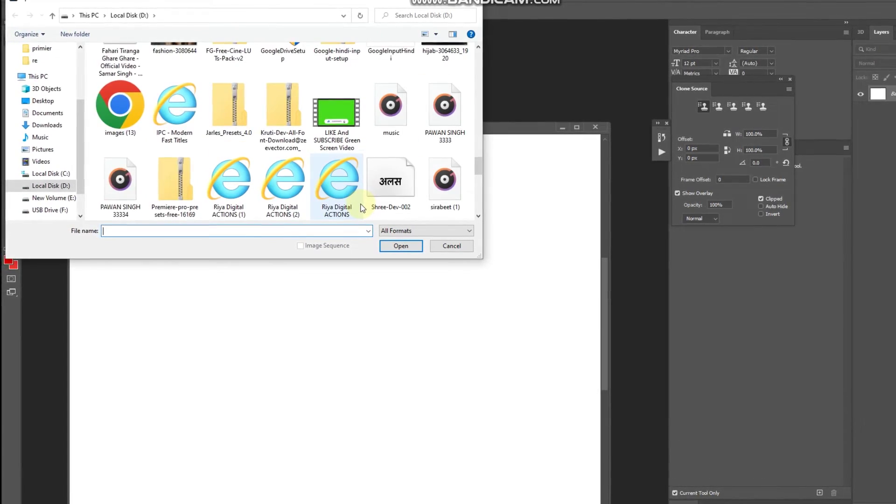
scroll(355, 205, down, 3)
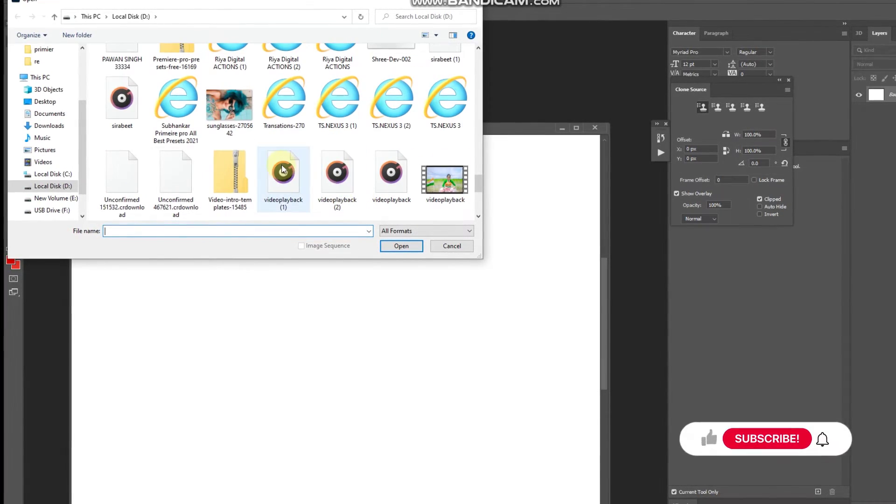
scroll(283, 168, down, 2)
click(174, 182)
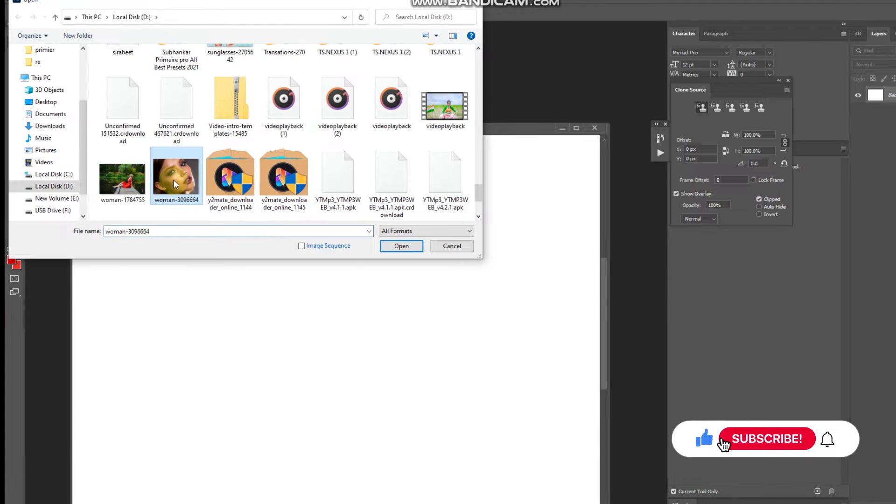
click(402, 246)
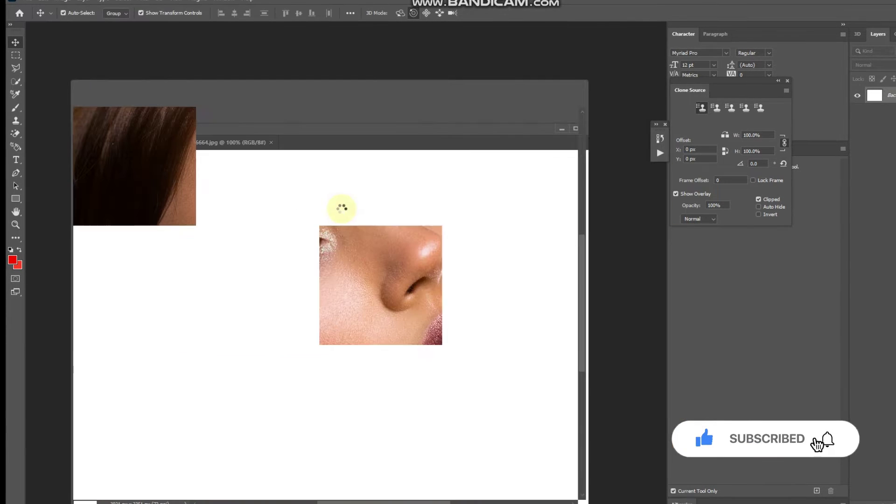
- Move the portrait window up, zoom in on the nose and lips, and dismiss the Windows search panel
scroll(475, 311, up, 3)
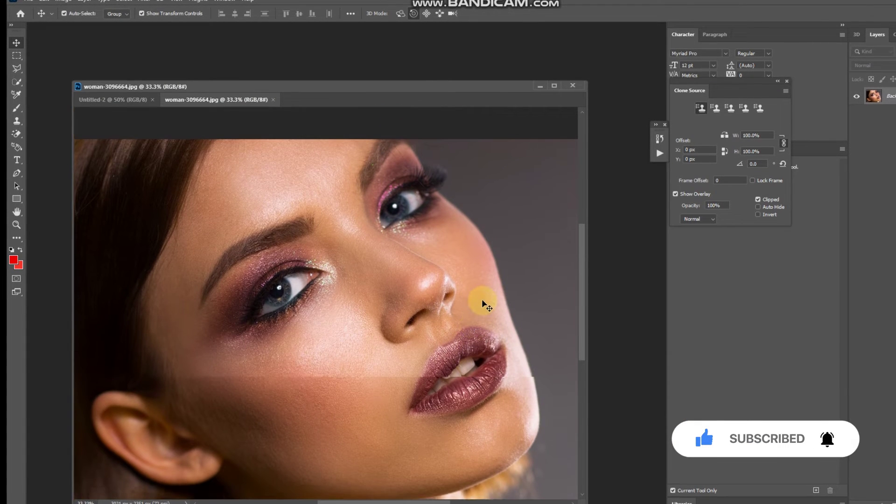
scroll(519, 304, up, 3)
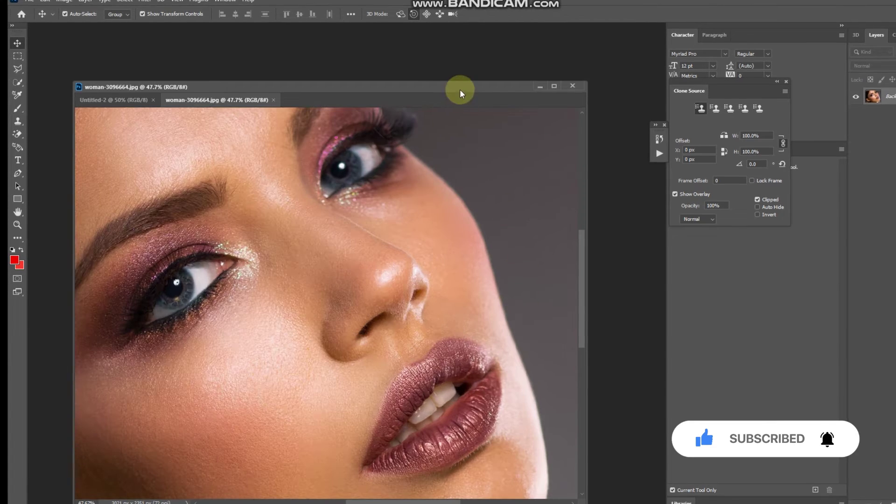
drag(460, 93, 473, 47)
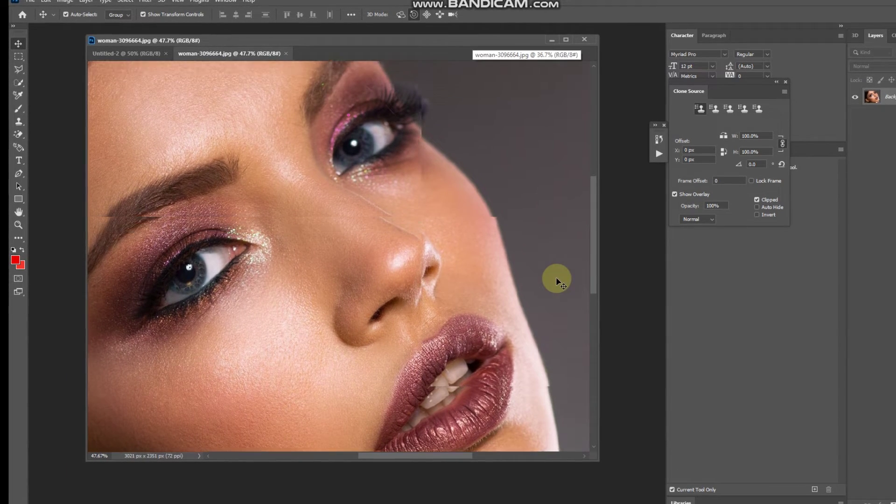
scroll(557, 280, down, 3)
scroll(560, 297, up, 3)
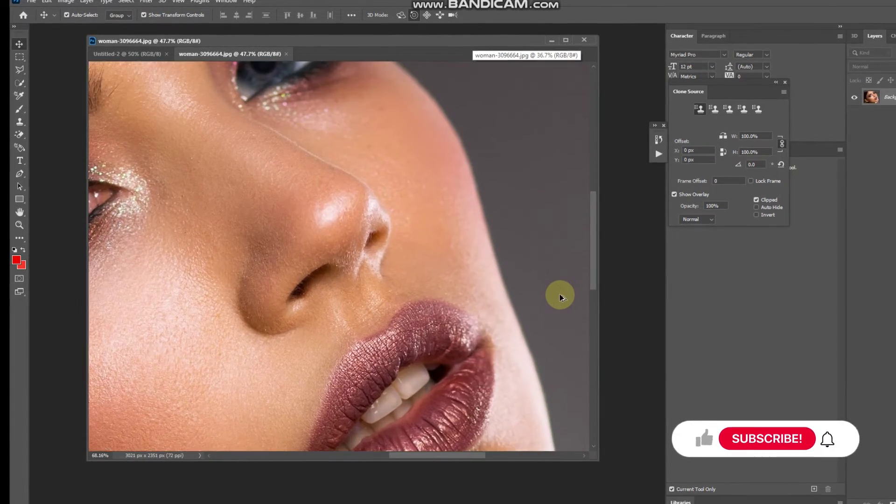
scroll(532, 384, down, 1)
scroll(532, 384, down, 1)
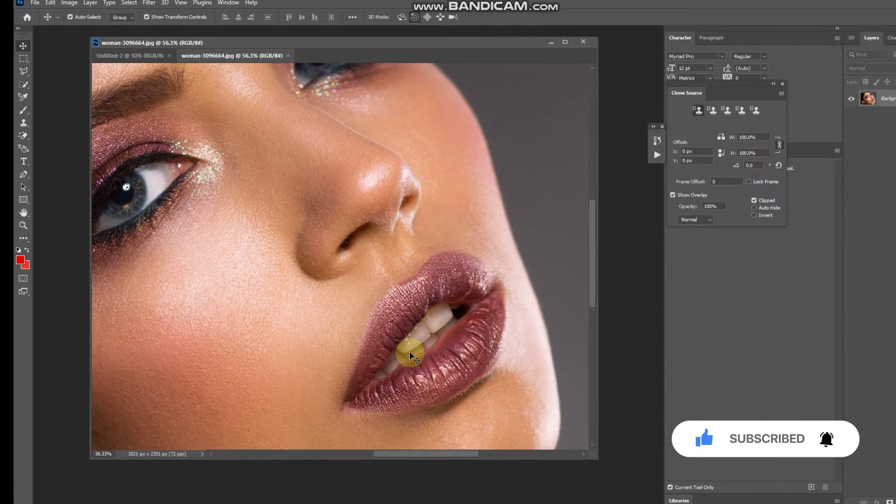
click(89, 502)
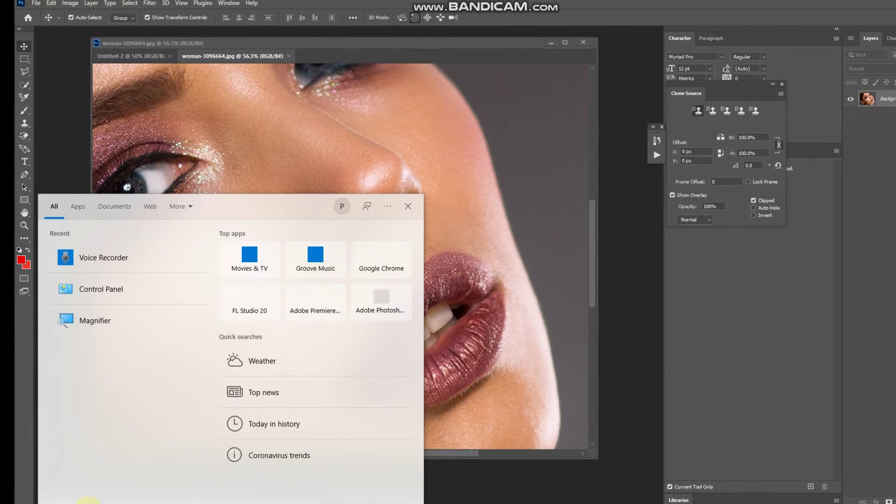
click(124, 323)
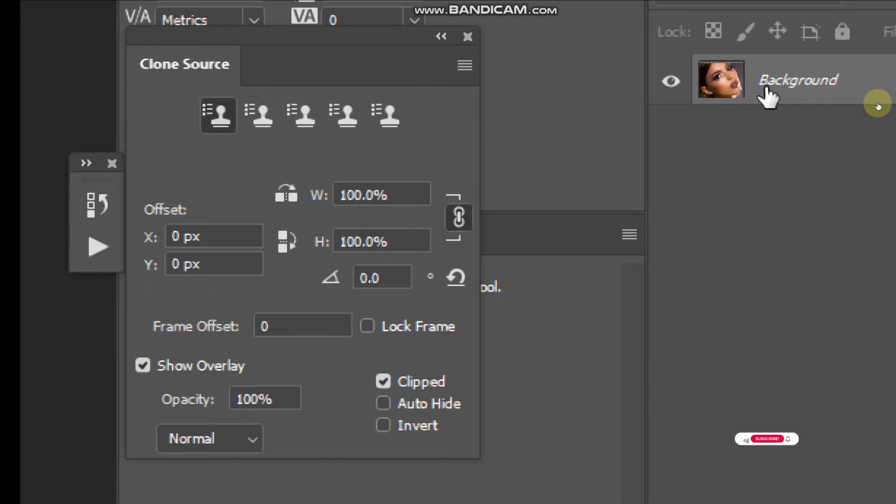
- Duplicate the portrait's Background layer as Background copy via the layer context menu
right_click(776, 95)
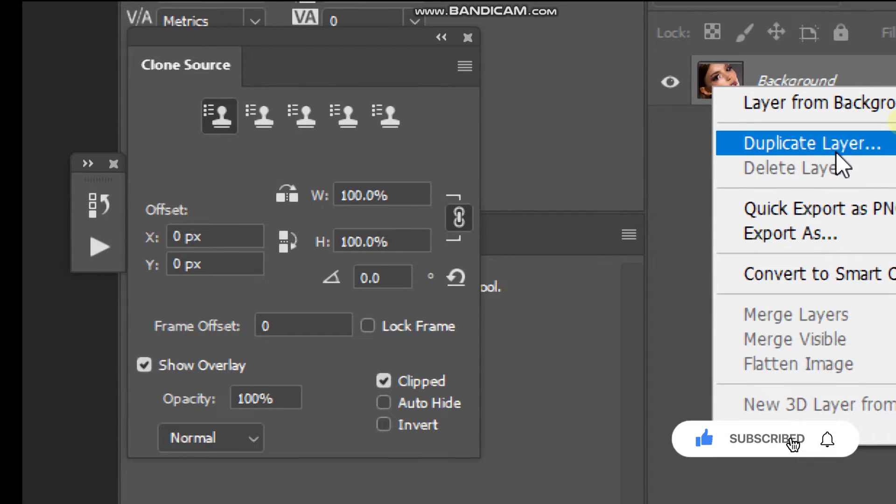
click(843, 141)
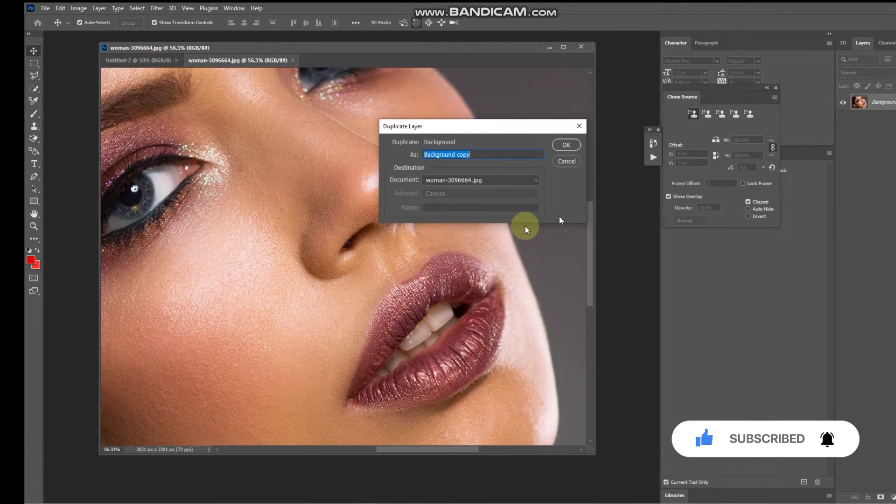
click(563, 146)
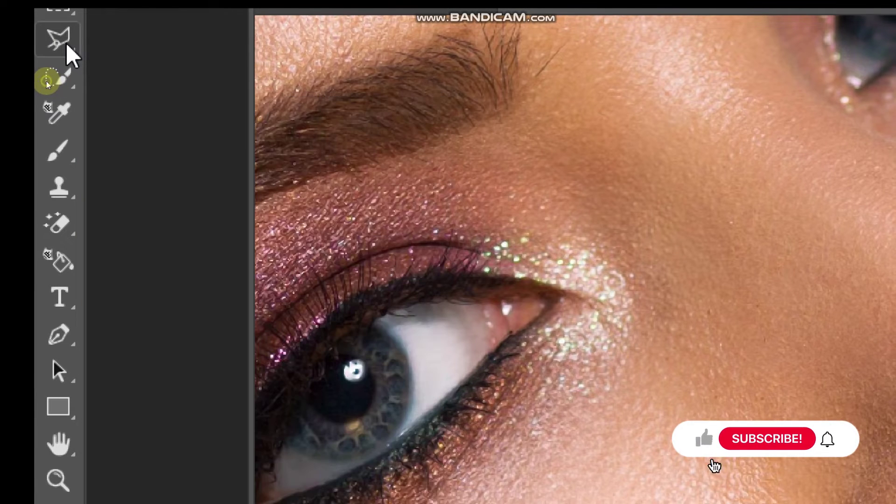
- Switch from the Lasso to the Polygonal Lasso Tool in the toolbar flyout
right_click(68, 47)
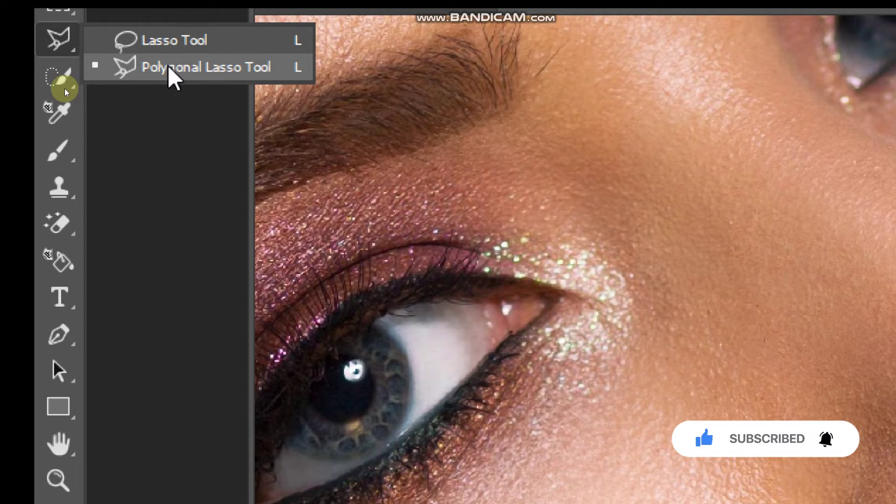
click(179, 67)
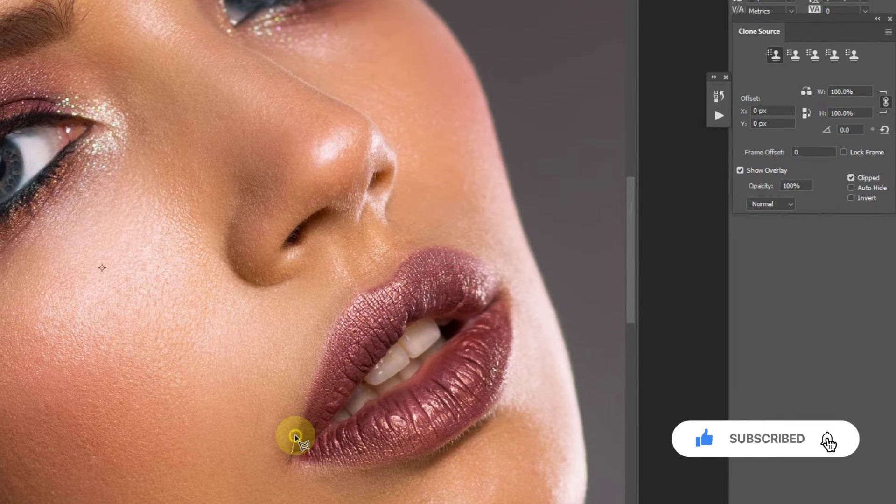
- Trace a polygonal selection around the lips, from the lower corner up, across and back down
drag(295, 436, 315, 390)
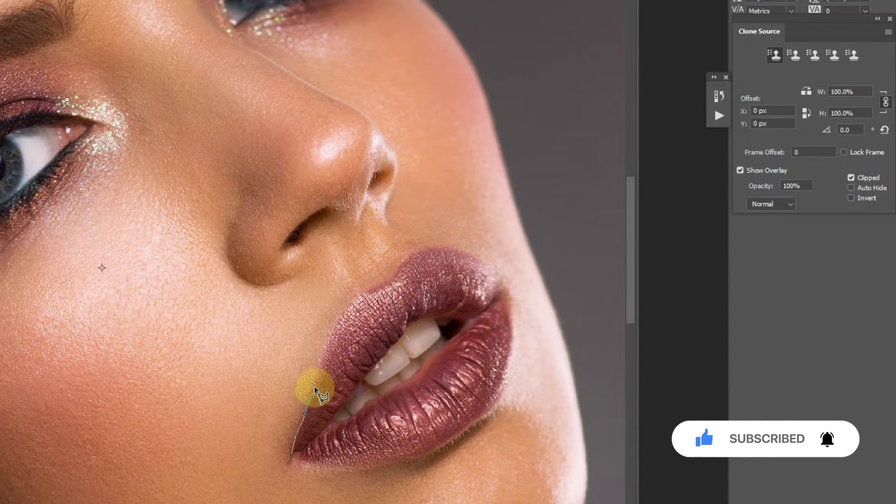
mouse_move(315, 390)
mouse_down()
mouse_move(344, 309)
mouse_move(393, 284)
mouse_up()
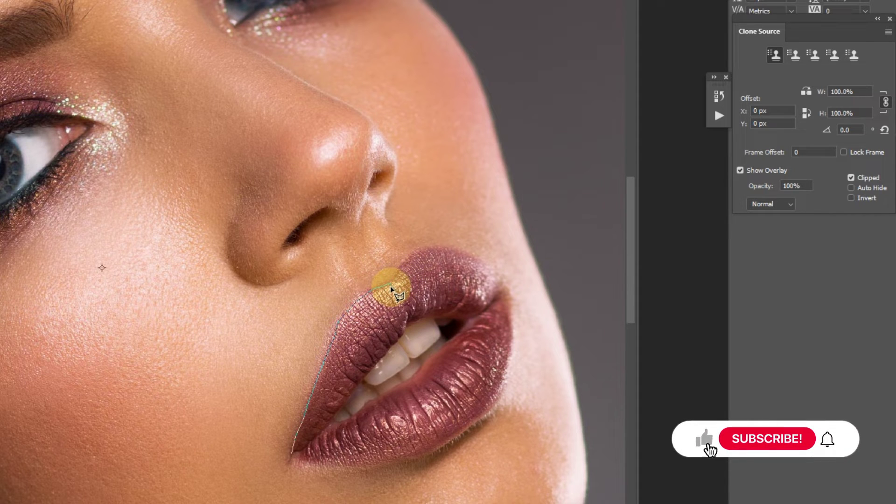
mouse_move(394, 286)
mouse_down()
mouse_move(406, 256)
mouse_move(444, 244)
mouse_move(462, 246)
mouse_move(497, 286)
mouse_up()
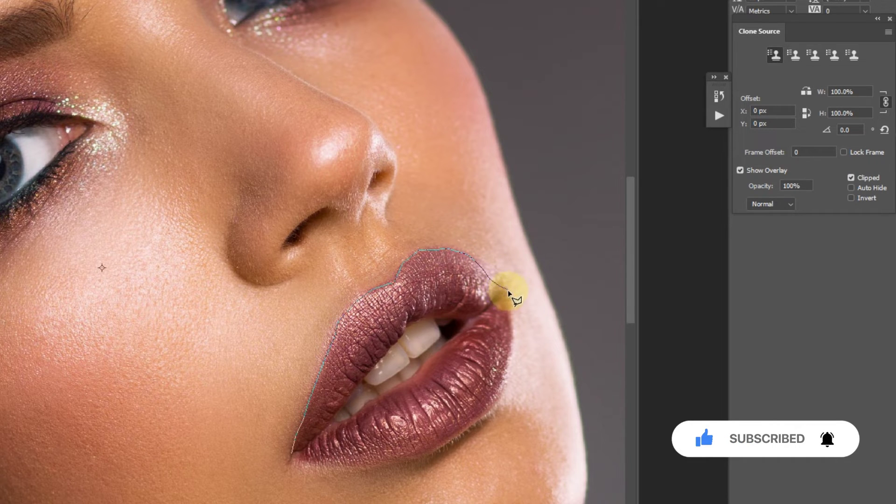
mouse_move(510, 309)
mouse_down()
mouse_move(499, 397)
mouse_move(472, 434)
mouse_move(473, 426)
mouse_move(397, 465)
mouse_move(325, 468)
mouse_move(291, 453)
mouse_up()
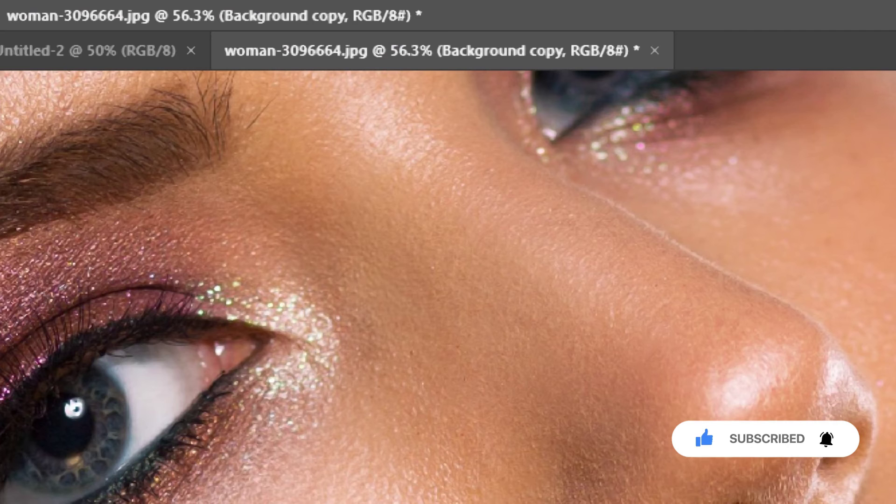
key(alt+i)
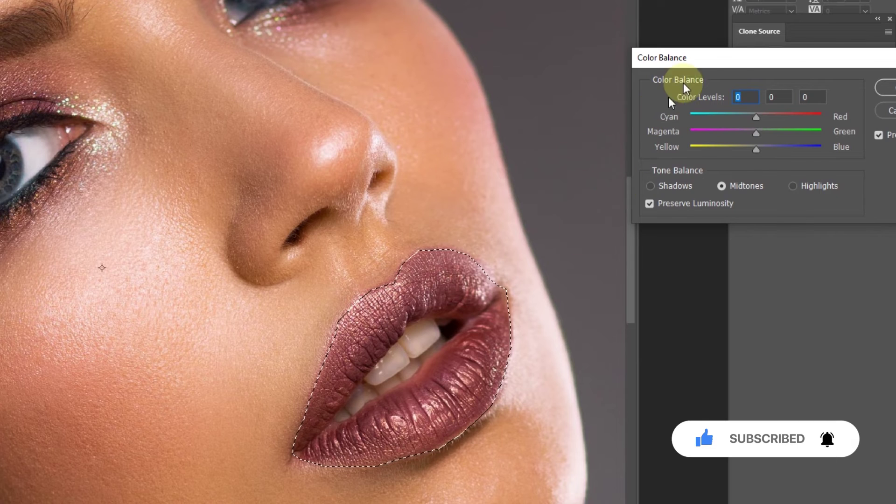
- Move the Color Balance dialog off the face so the lips stay visible
drag(731, 58, 630, 29)
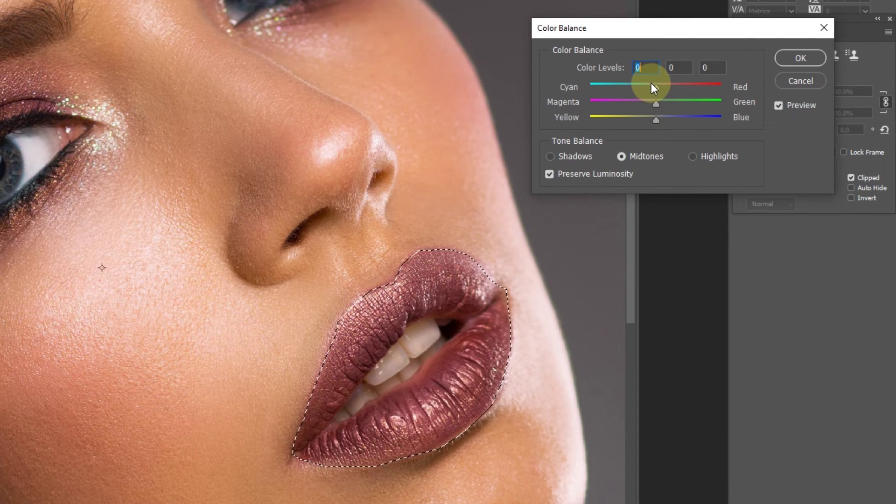
- Set the lips' midtone Color Balance to +94, -80, -78 and apply it
drag(652, 84, 700, 84)
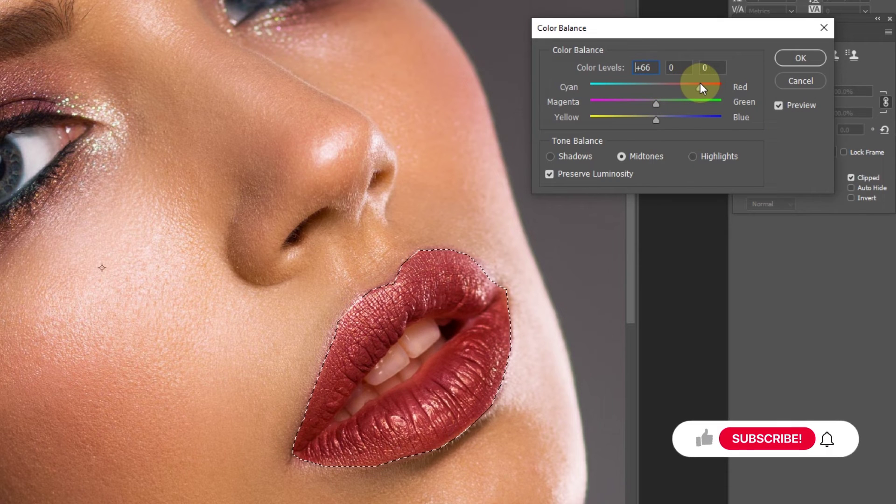
drag(700, 84, 705, 85)
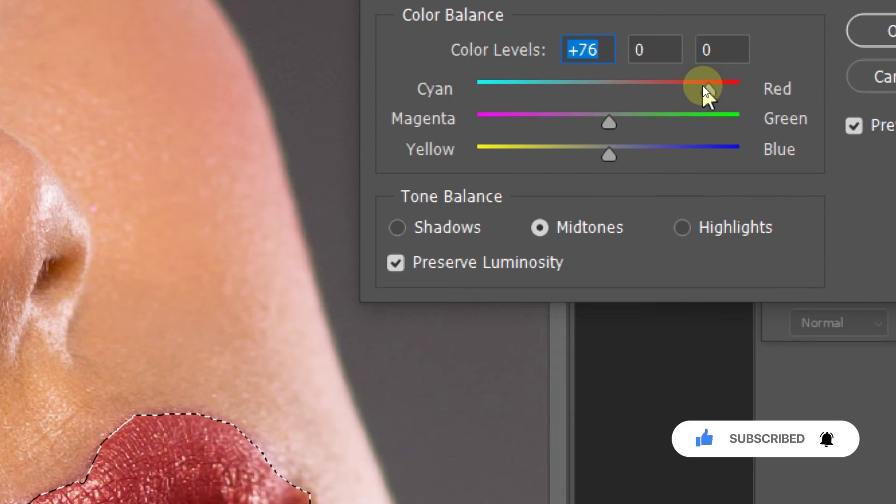
mouse_move(705, 89)
mouse_down()
mouse_move(520, 93)
mouse_move(636, 106)
mouse_up()
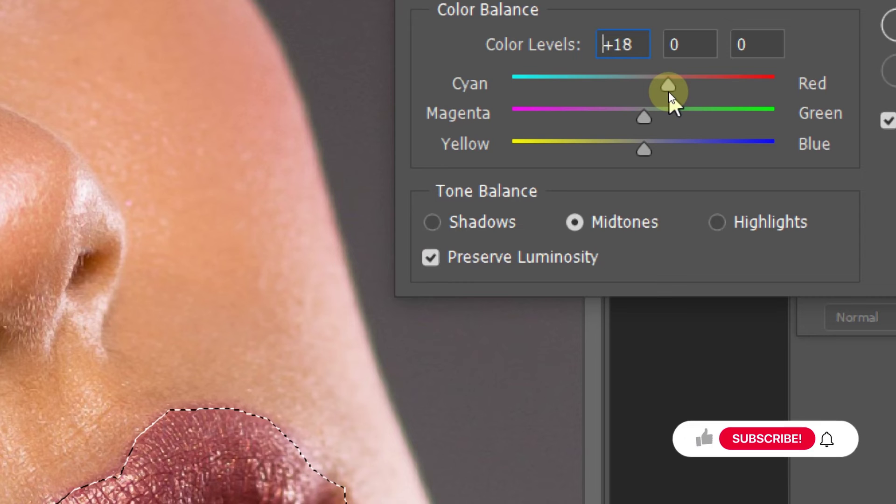
drag(669, 92, 768, 88)
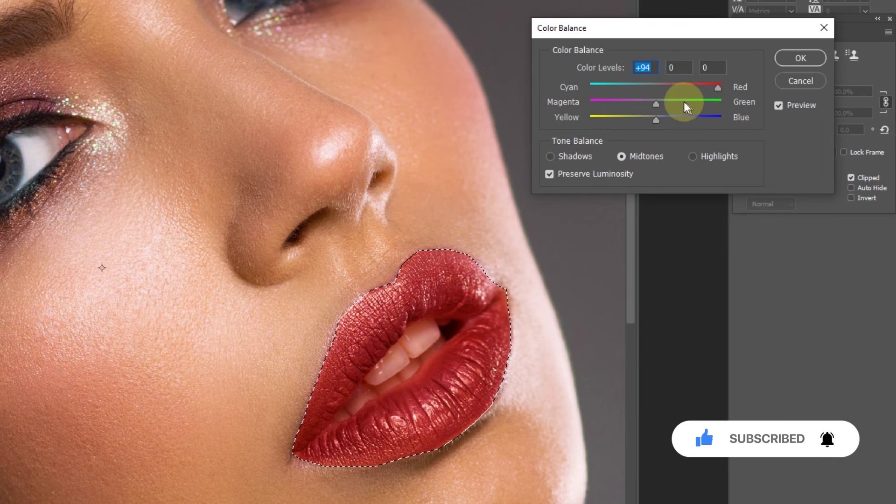
mouse_move(657, 103)
mouse_down()
mouse_move(739, 108)
mouse_move(621, 120)
mouse_move(694, 127)
mouse_move(634, 129)
mouse_move(718, 126)
mouse_move(604, 137)
mouse_up()
drag(660, 118, 614, 119)
mouse_move(693, 126)
mouse_down()
mouse_move(716, 125)
mouse_move(600, 125)
mouse_move(730, 125)
mouse_move(606, 134)
mouse_up()
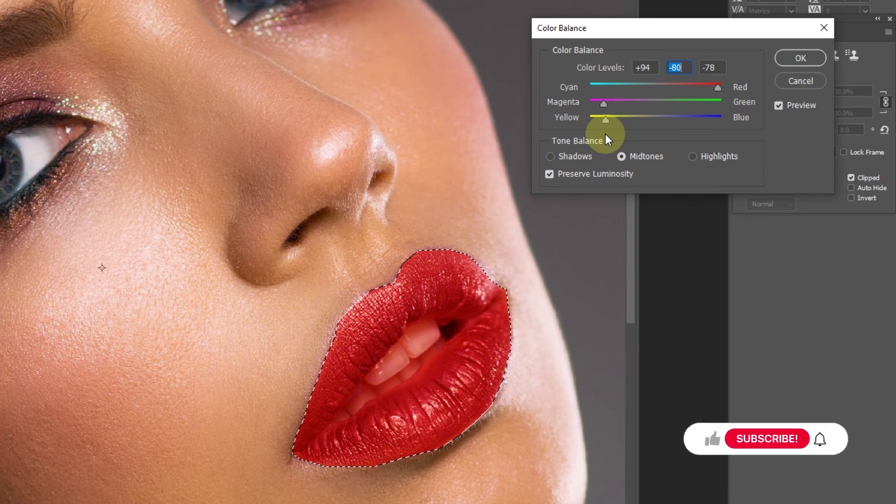
click(806, 58)
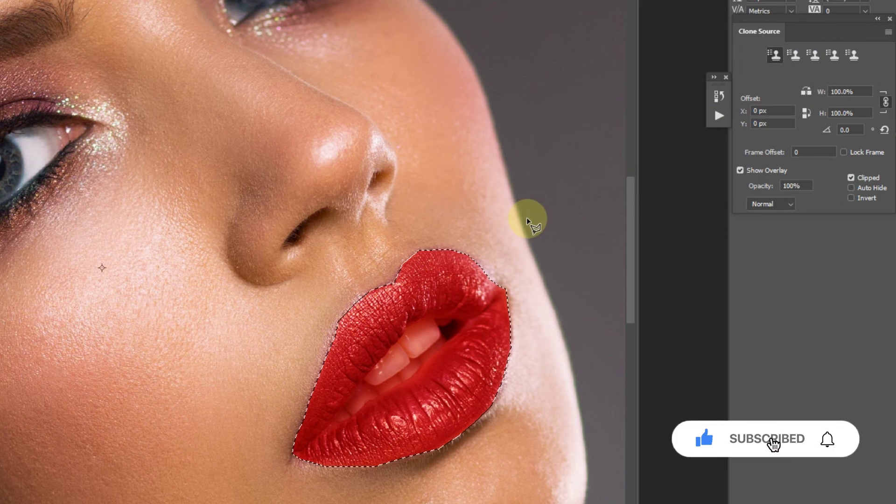
- Check the bright red lips with the selection hidden, then clear the lip selection entirely
key(ctrl+d)
key(super)
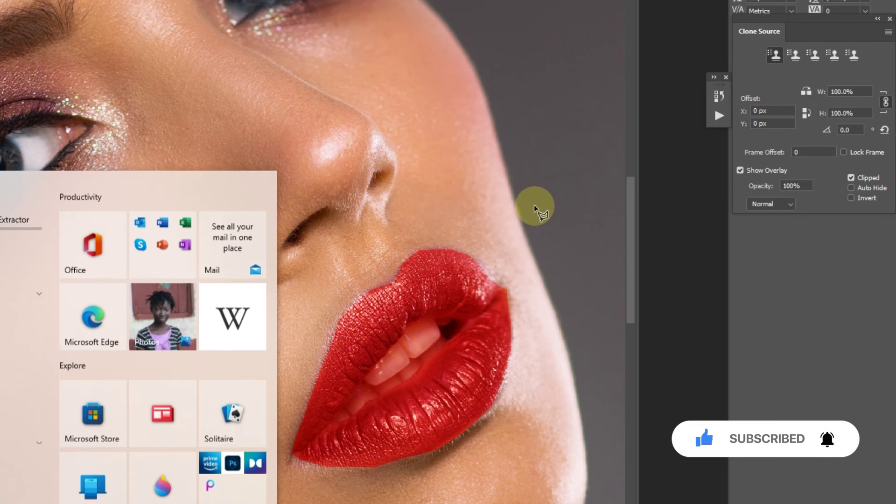
scroll(490, 216, down, 5)
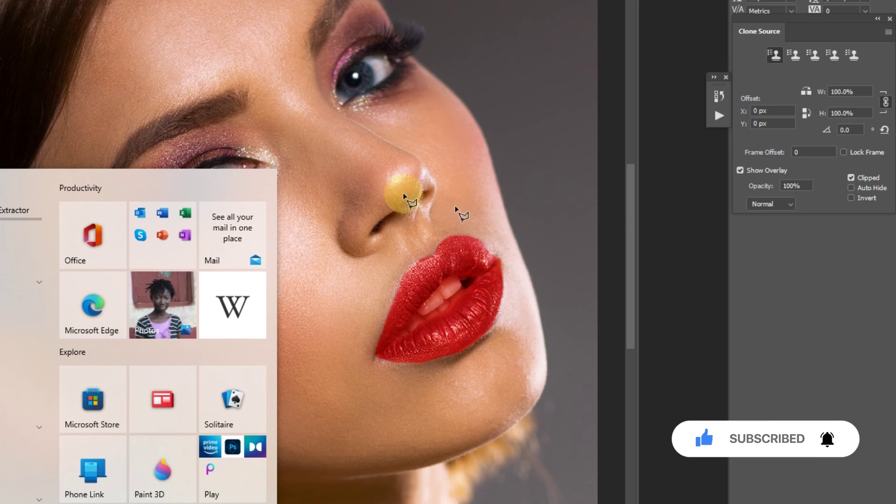
key(super)
key(ctrl+shift+d)
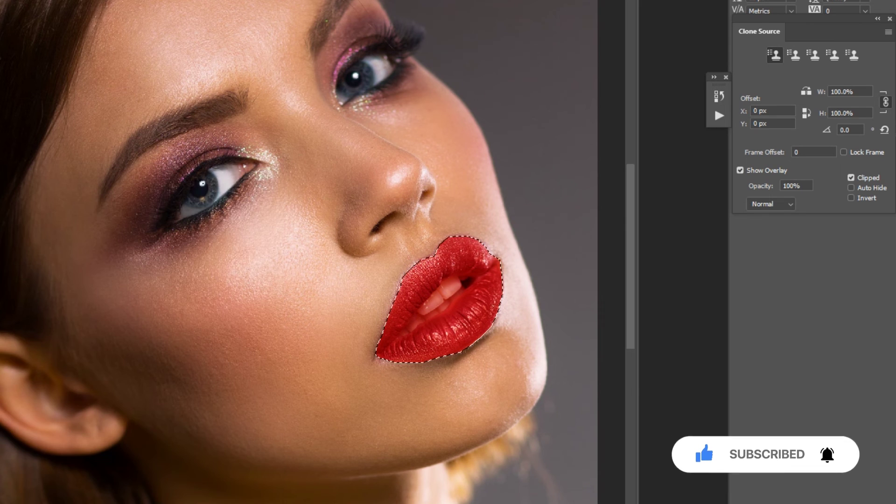
scroll(477, 220, down, 1)
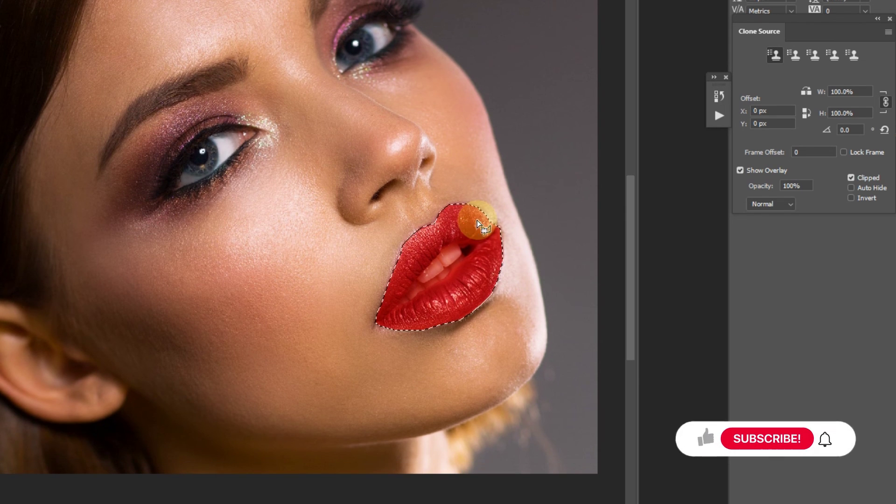
right_click(451, 218)
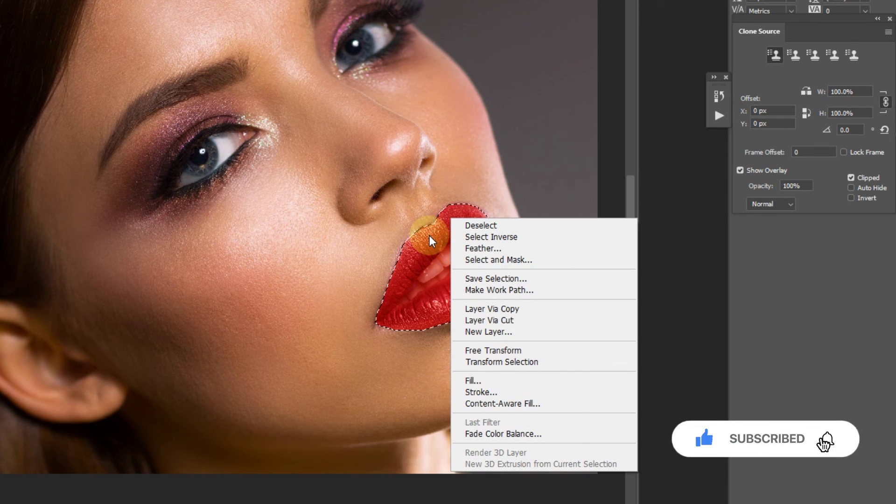
click(469, 228)
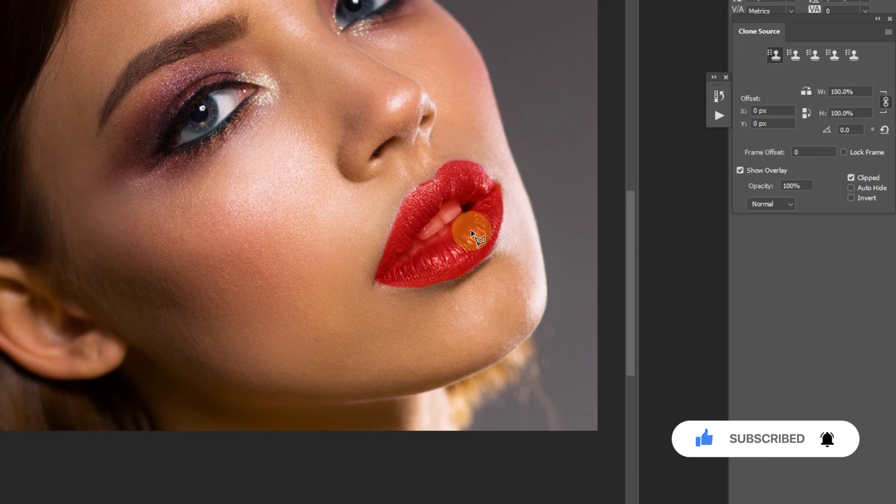